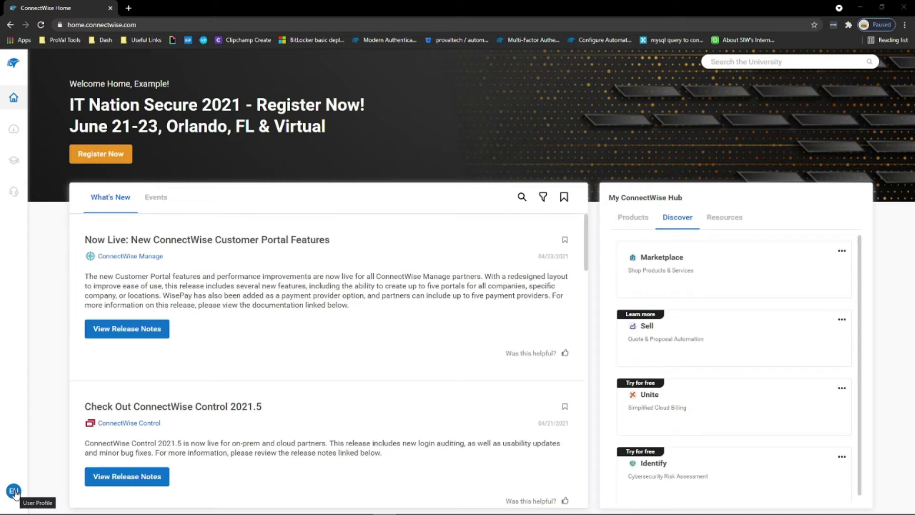
Open the Edit my profile panel from the avatar menu, showing authenticator-app MFA turned off
left_click(14, 491)
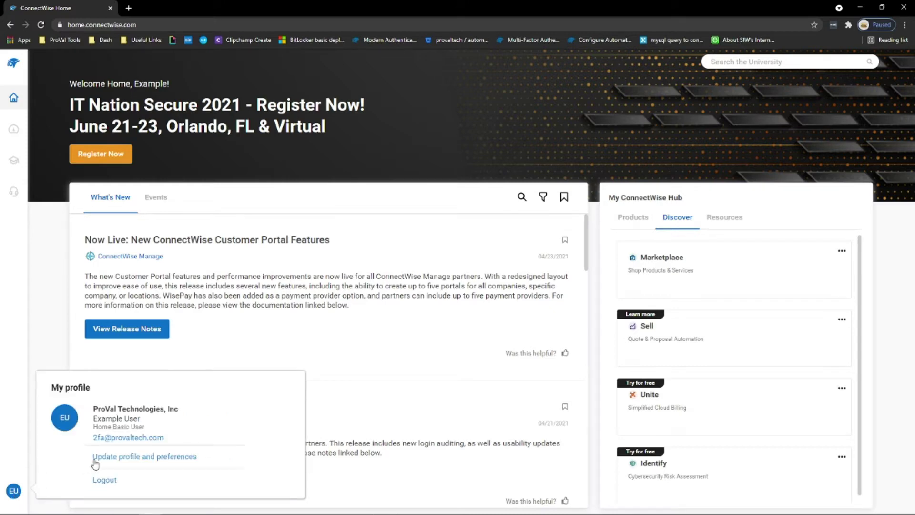
left_click(171, 458)
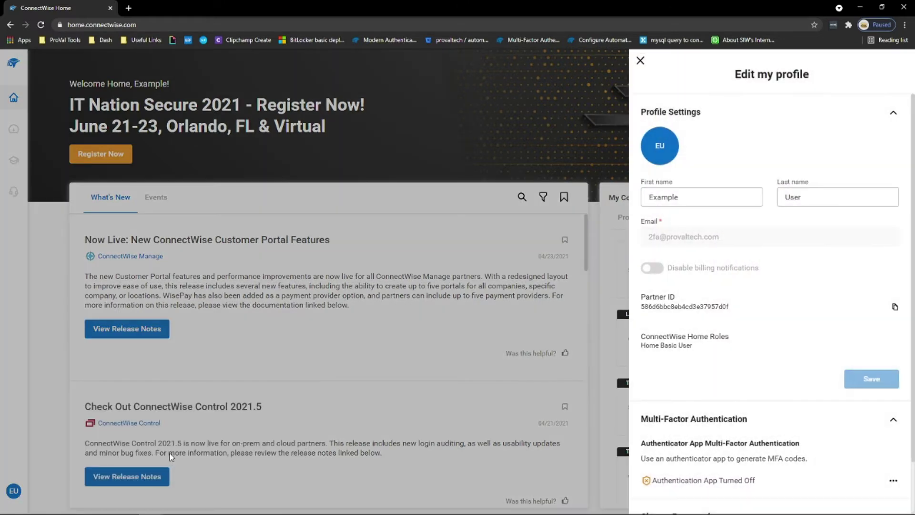
scroll(848, 311, "down", 1)
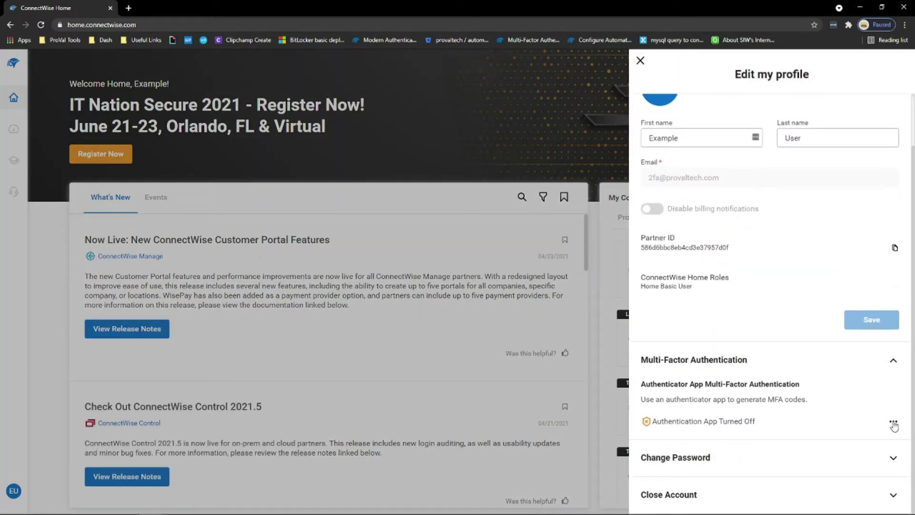
Start Setup Auth App so the QR code, secret key and token field appear, briefly highlighting the secret key
left_click(894, 423)
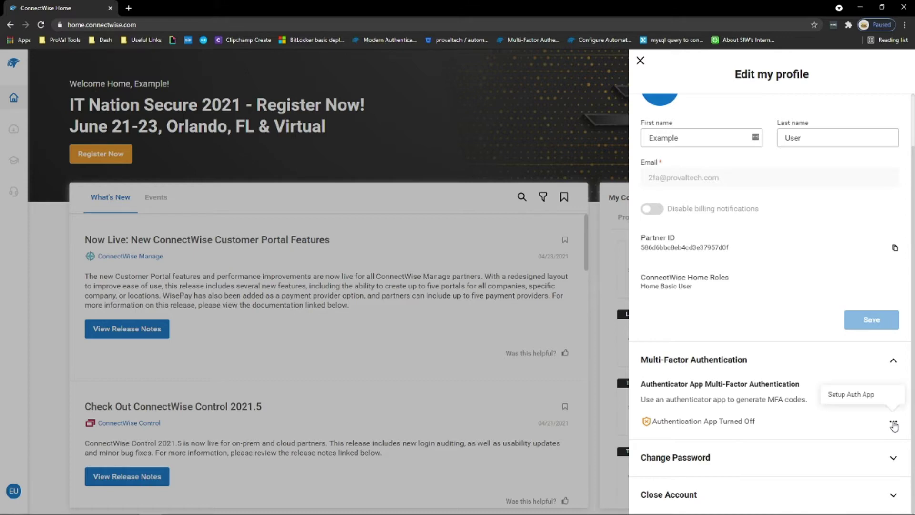
left_click(863, 404)
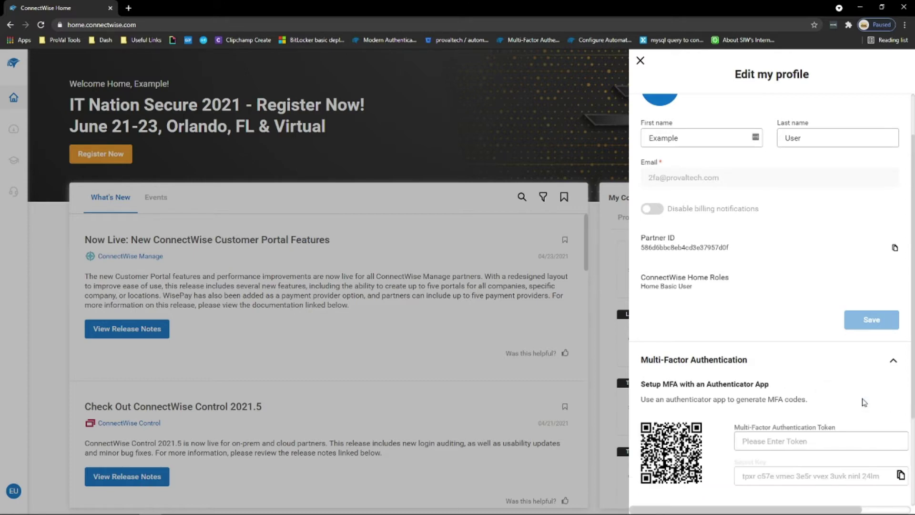
scroll(772, 386, "down", 2)
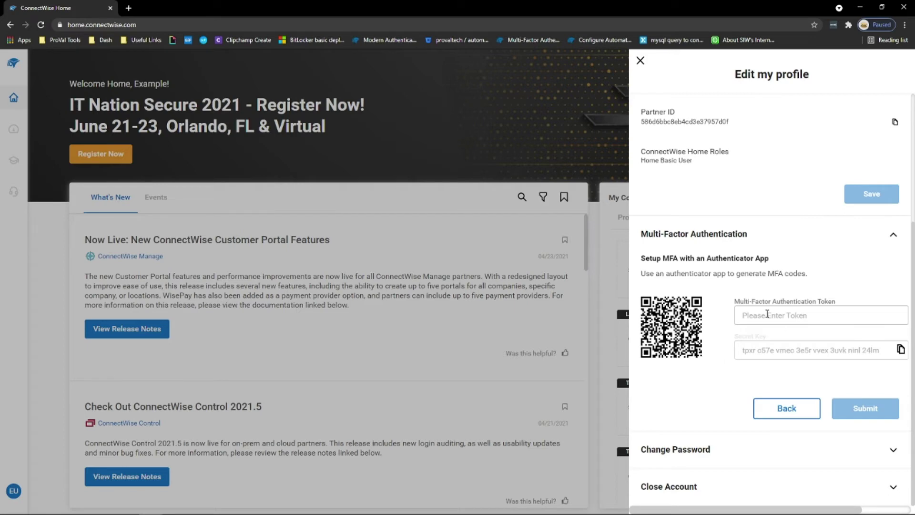
left_click(748, 313)
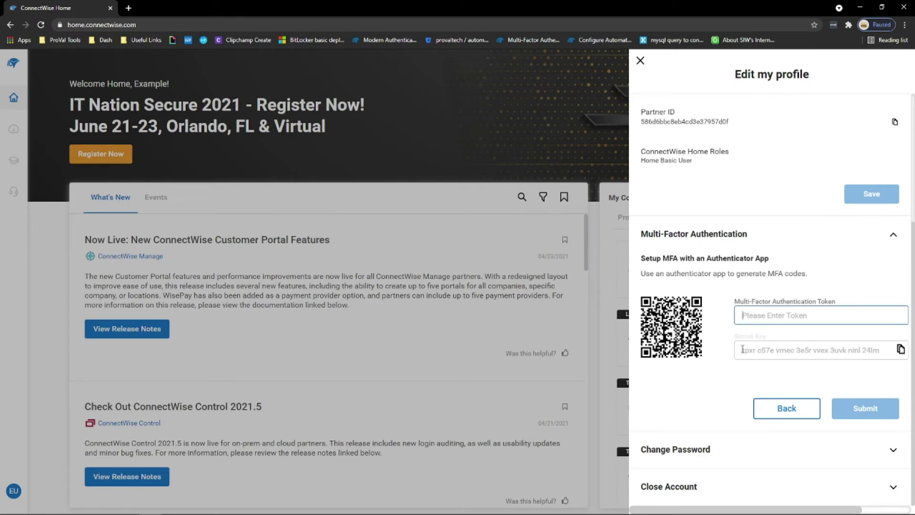
left_click_drag(743, 349, 889, 352)
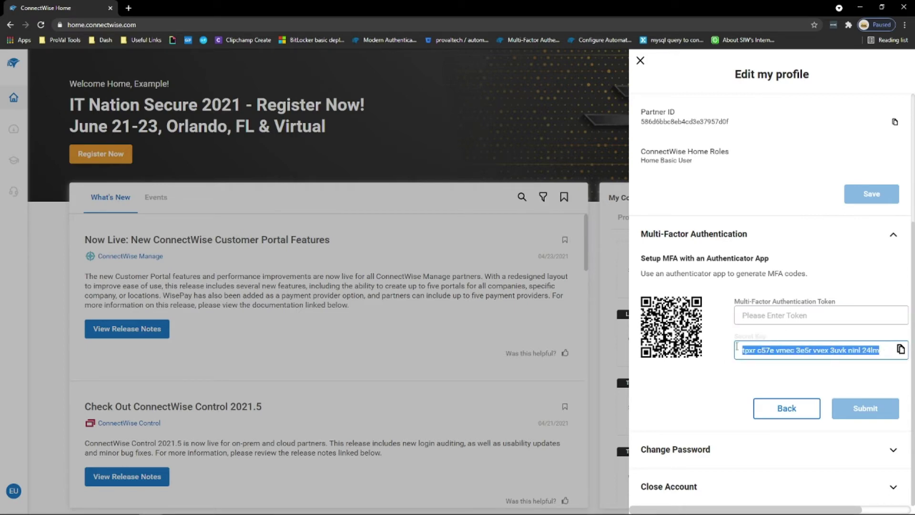
left_click(728, 373)
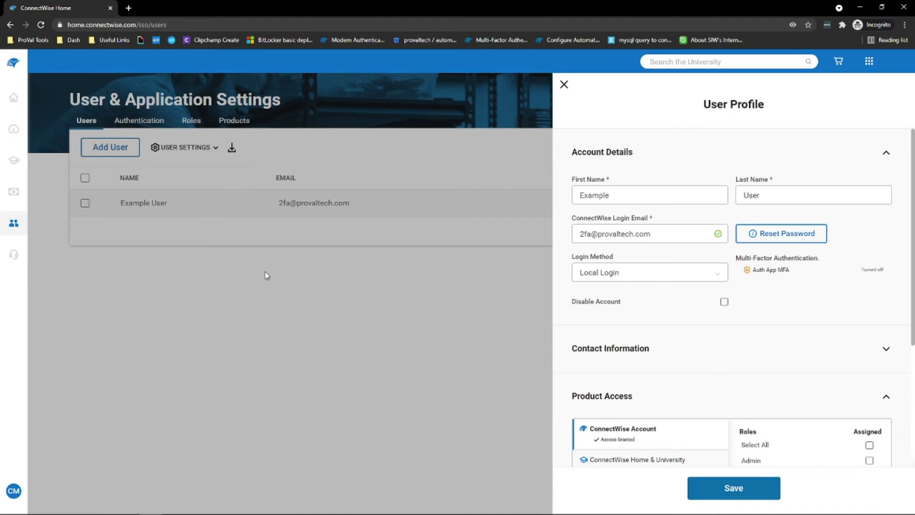
left_click(565, 85)
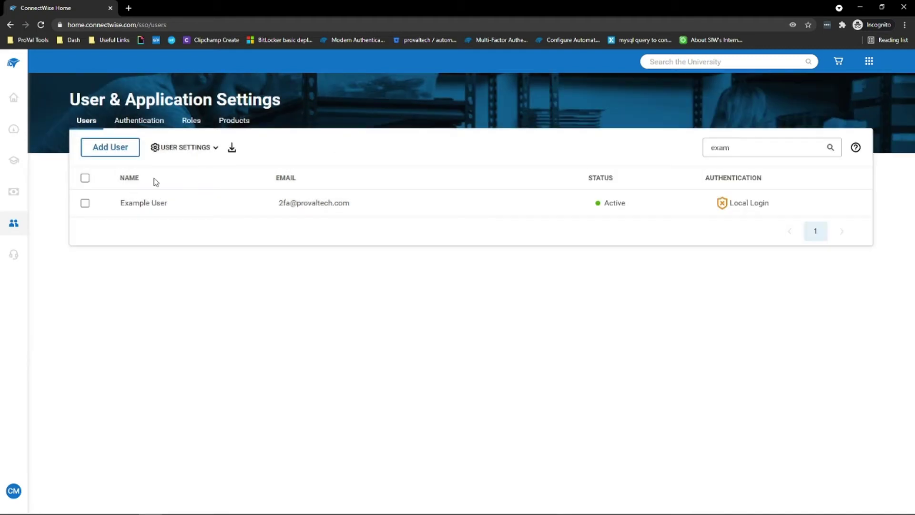
Select Example User and show the User Settings security options including Forget MFA
left_click(85, 204)
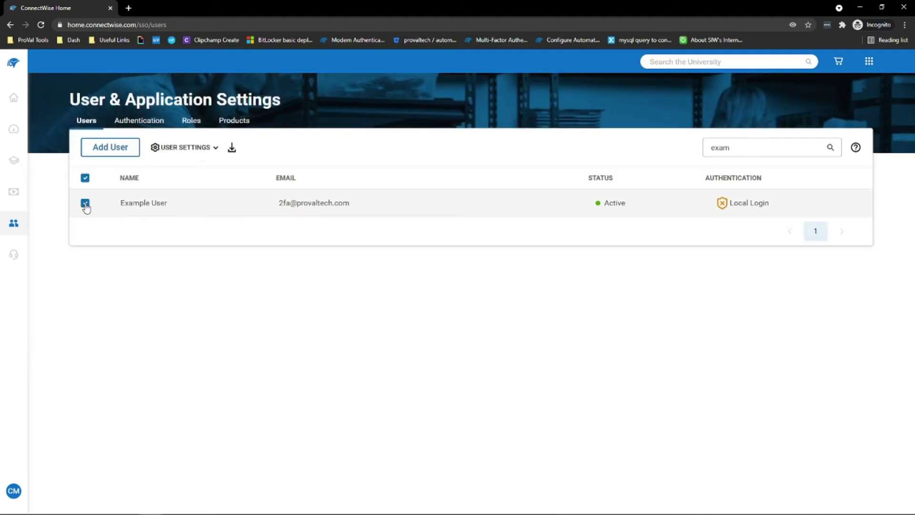
left_click(188, 149)
mouse_move(172, 185)
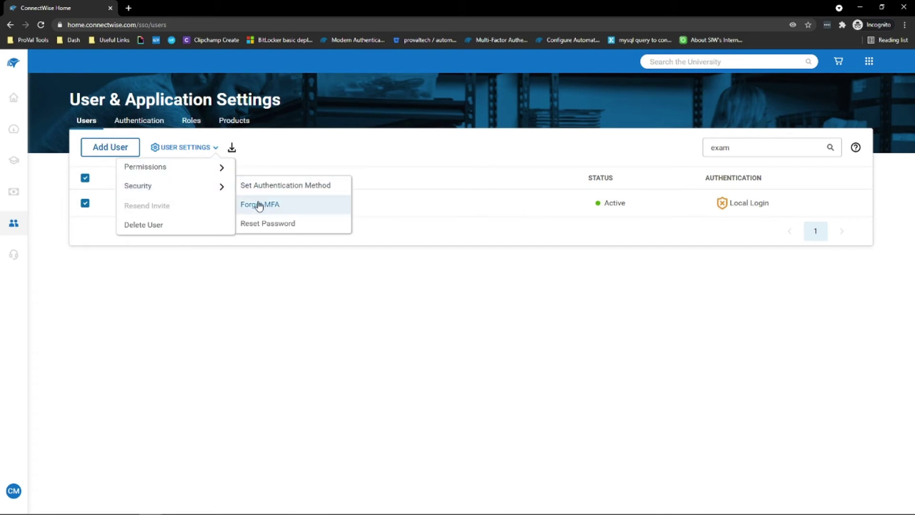